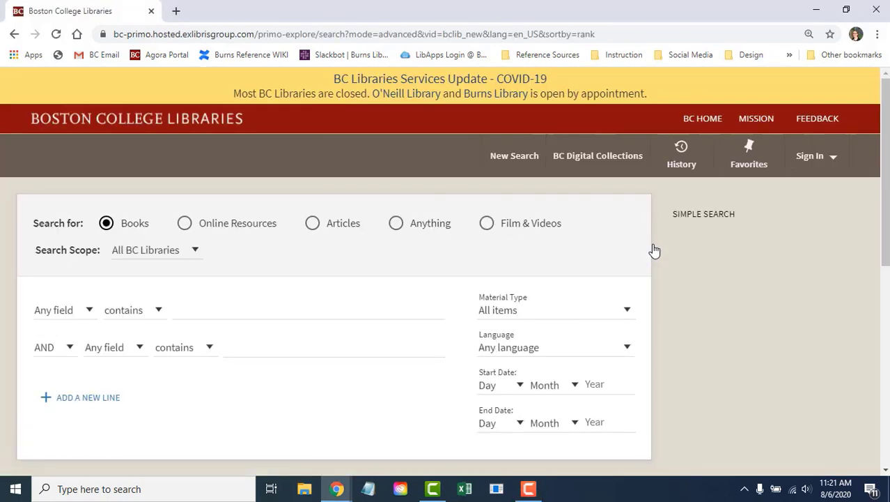
Limit the book search scope to Burns Library
{"action": "left_click", "coordinate": [182, 261]}
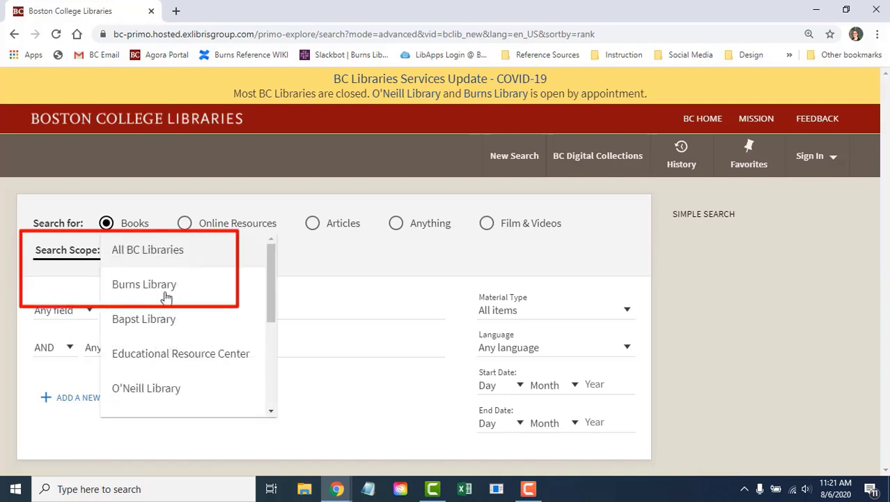
{"action": "left_click", "coordinate": [167, 296]}
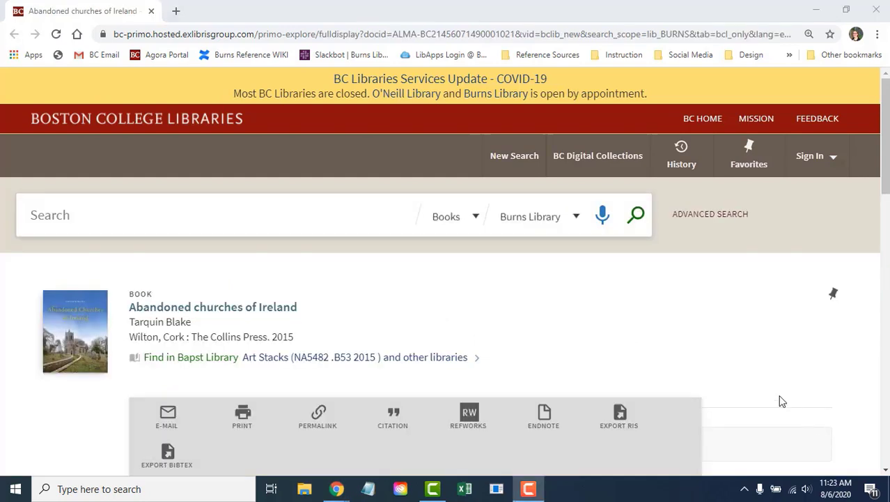
Examine the library holdings for "Abandoned churches of Ireland" and the Archives & Manuscripts results for "Nursing School BOSTON"
{"action": "scroll", "coordinate": [782, 401], "scroll_direction": "down", "scroll_amount": 6}
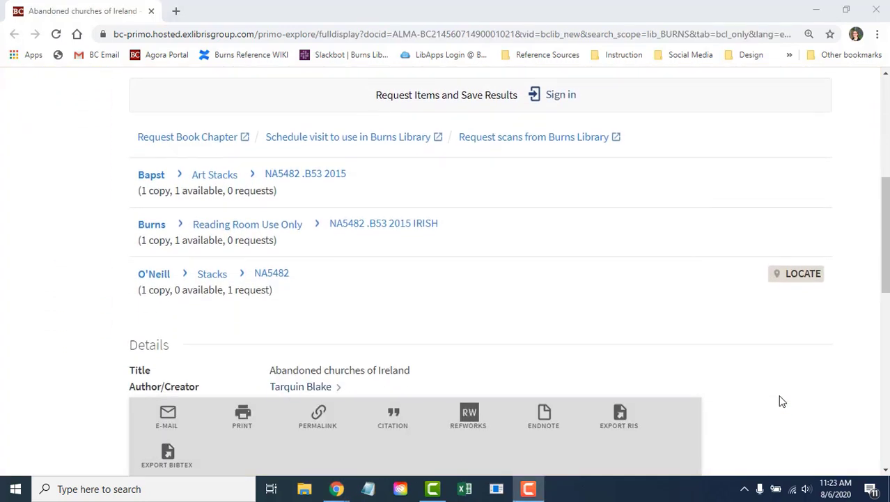
{"action": "scroll", "coordinate": [781, 401], "scroll_direction": "down", "scroll_amount": 1}
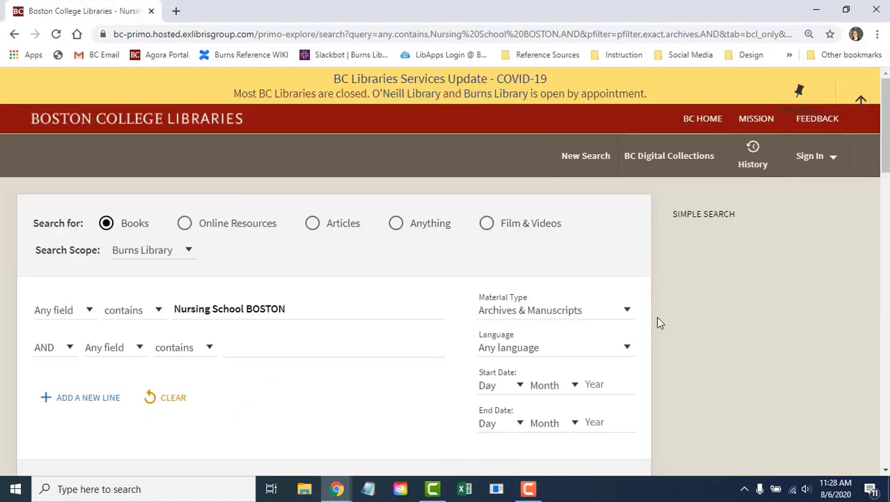
{"action": "scroll", "coordinate": [659, 321], "scroll_direction": "down", "scroll_amount": 1}
{"action": "scroll", "coordinate": [659, 323], "scroll_direction": "down", "scroll_amount": 6}
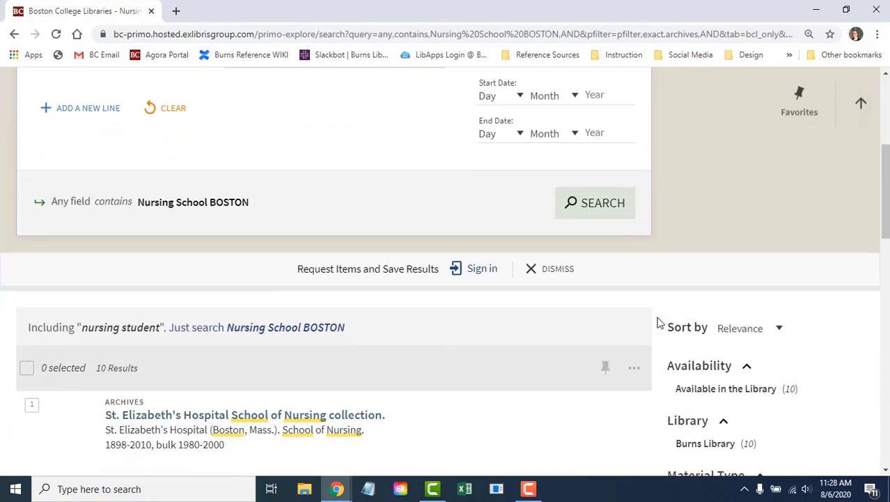
{"action": "scroll", "coordinate": [659, 323], "scroll_direction": "down", "scroll_amount": 3}
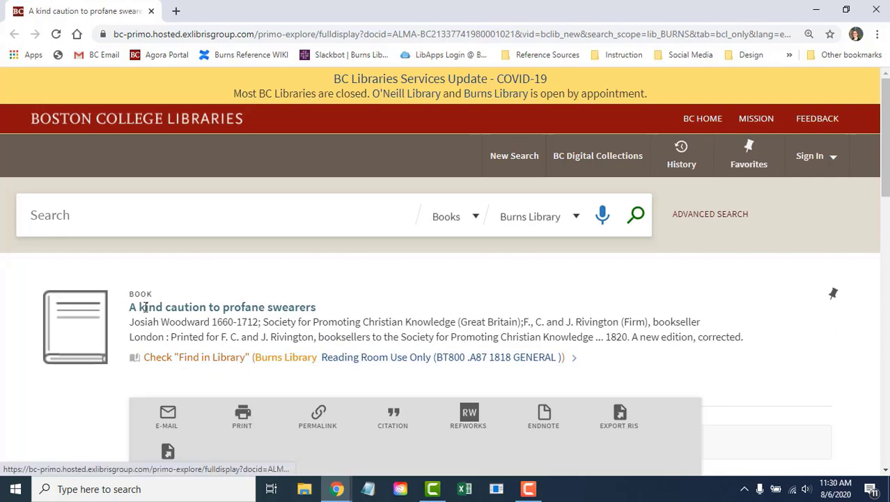
Start scheduling a visit to use "A kind caution to profane swearers" in Burns Library from its catalog record
{"action": "scroll", "coordinate": [168, 343], "scroll_direction": "down", "scroll_amount": 3}
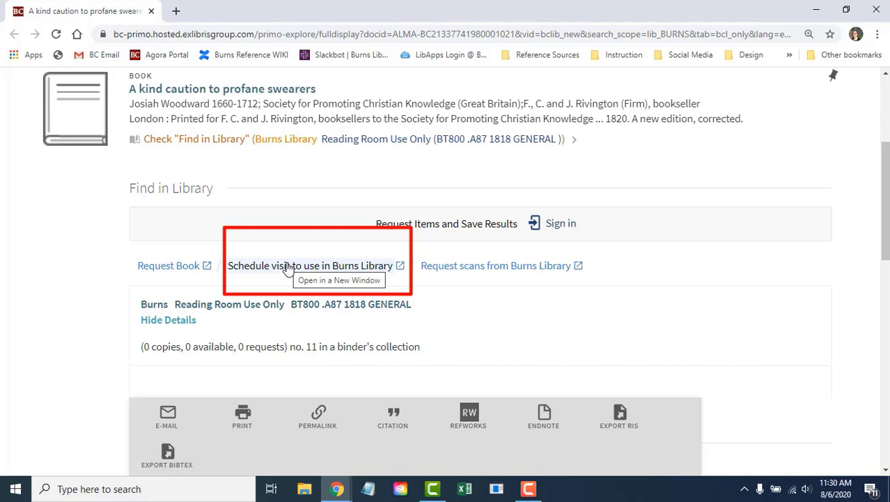
{"action": "left_click", "coordinate": [288, 269]}
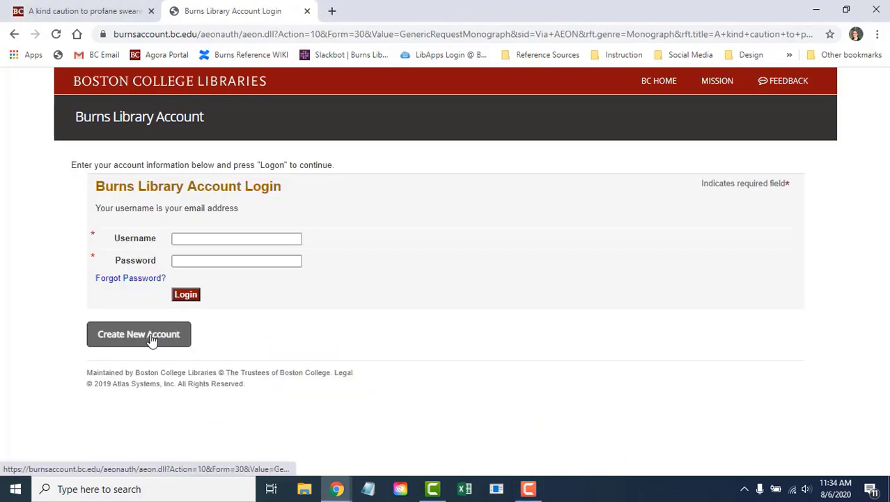
Start registering a new Burns Library account and accept the terms and conditions to reach the new user registration form
{"action": "left_click", "coordinate": [148, 335]}
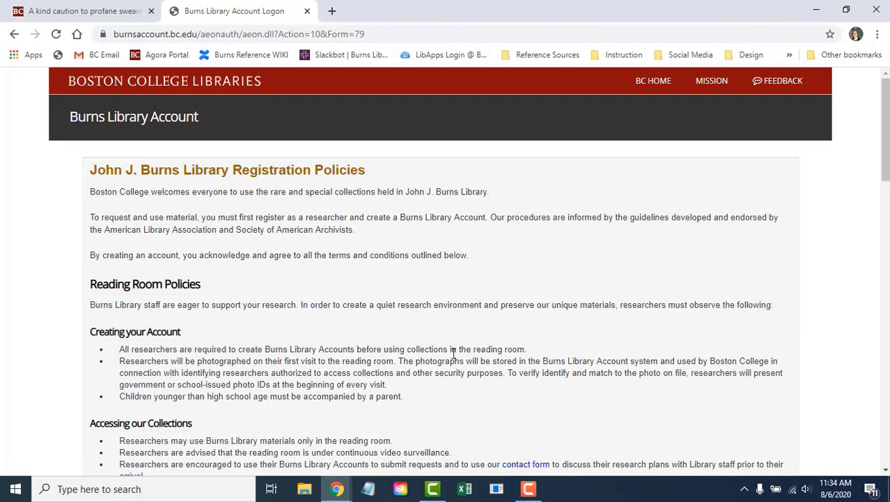
{"action": "scroll", "coordinate": [454, 354], "scroll_direction": "down", "scroll_amount": 3}
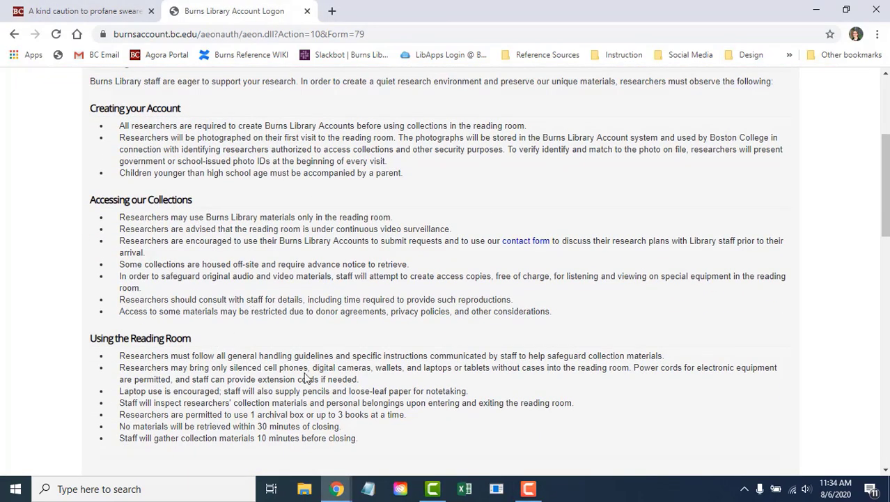
{"action": "scroll", "coordinate": [304, 378], "scroll_direction": "down", "scroll_amount": 4}
{"action": "scroll", "coordinate": [206, 319], "scroll_direction": "down", "scroll_amount": 5}
{"action": "scroll", "coordinate": [247, 333], "scroll_direction": "down", "scroll_amount": 4}
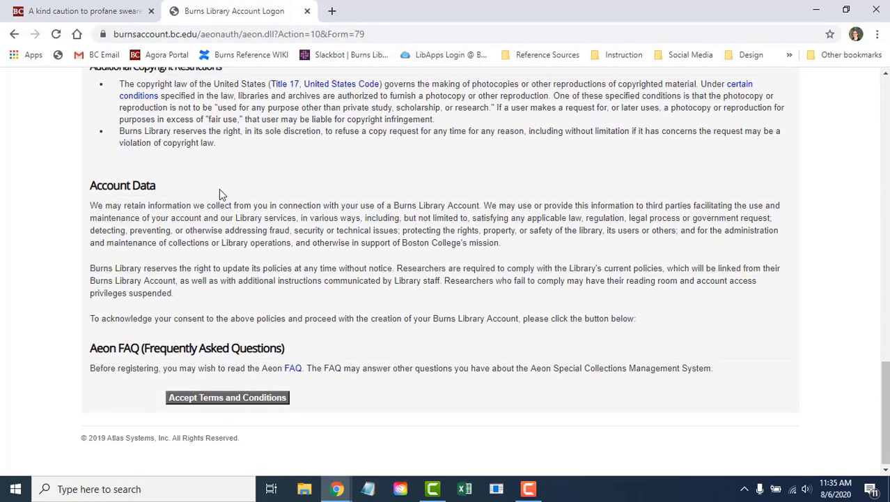
{"action": "left_click", "coordinate": [230, 398]}
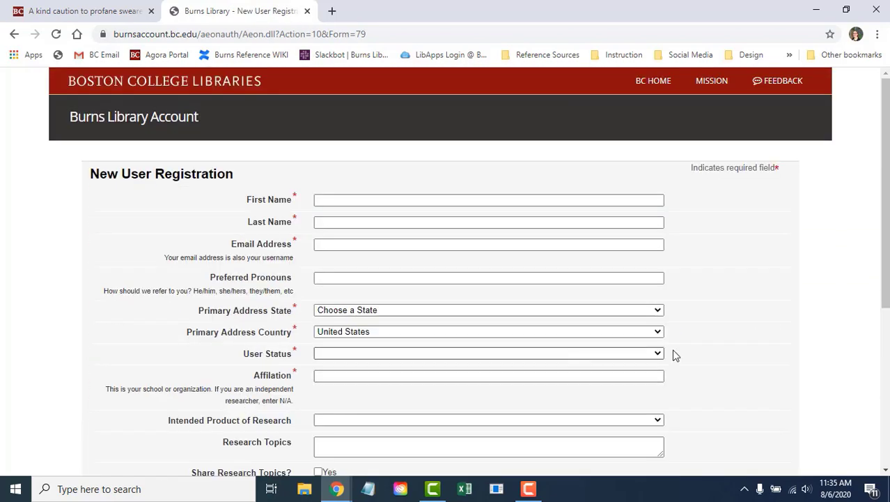
{"action": "scroll", "coordinate": [757, 361], "scroll_direction": "down", "scroll_amount": 2}
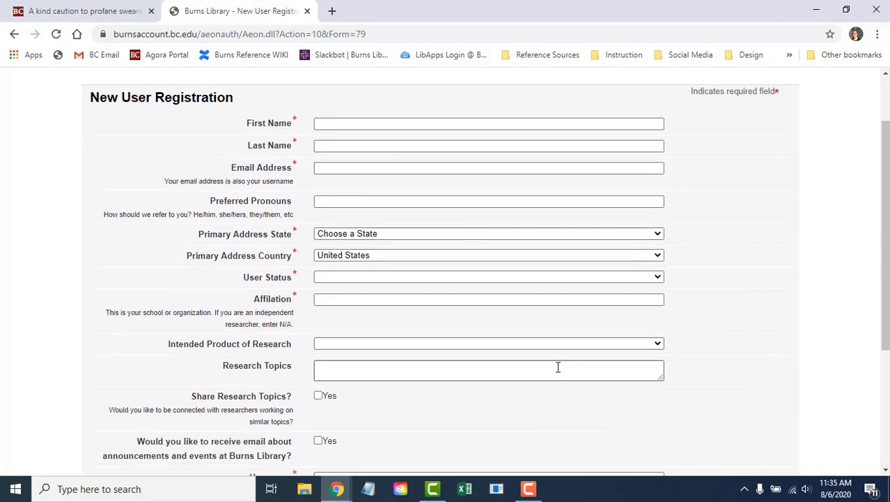
{"action": "scroll", "coordinate": [557, 366], "scroll_direction": "down", "scroll_amount": 3}
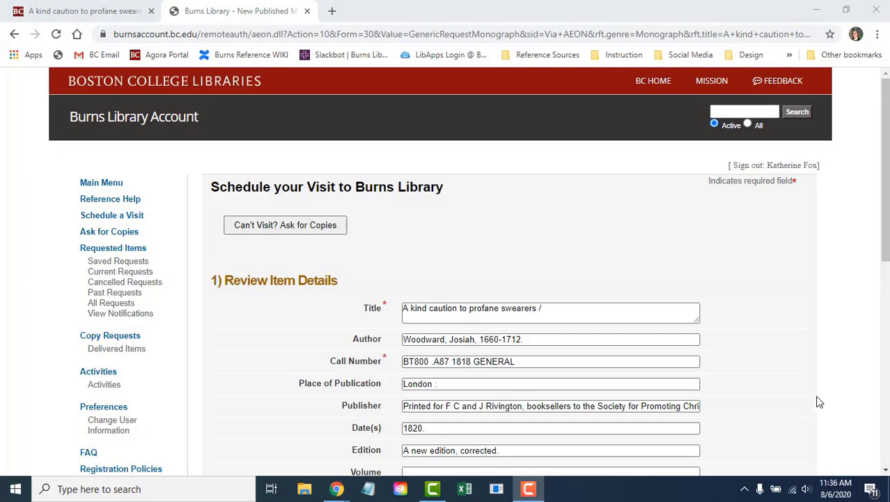
Review the prefilled item details and optional notes fields in the visit request for "A kind caution to profane swearers"
{"action": "scroll", "coordinate": [819, 402], "scroll_direction": "down", "scroll_amount": 3}
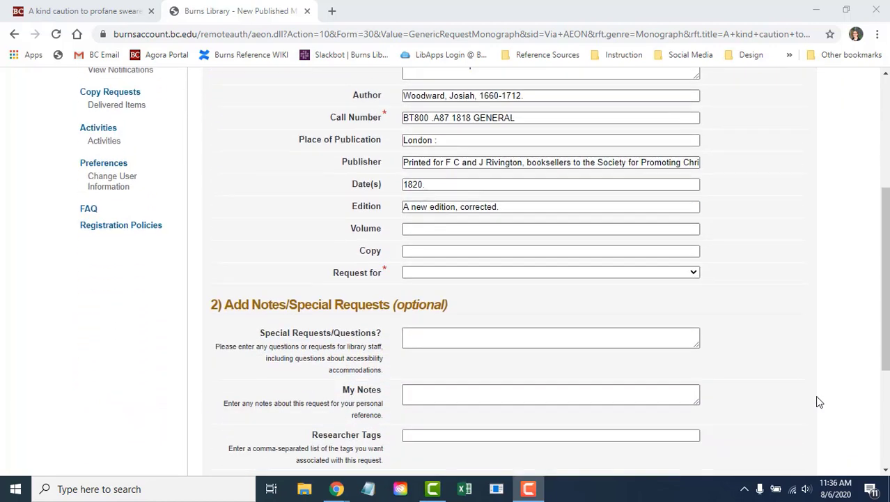
{"action": "scroll", "coordinate": [817, 400], "scroll_direction": "up", "scroll_amount": 1}
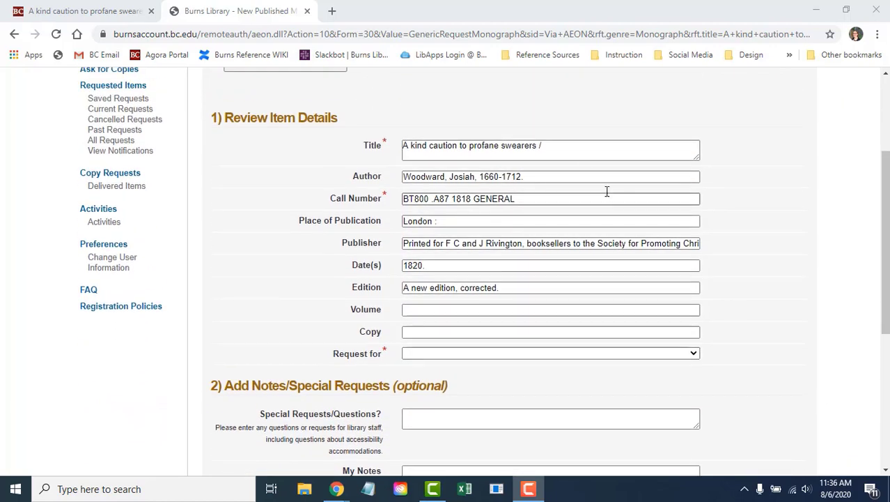
{"action": "left_click", "coordinate": [527, 143]}
{"action": "left_click", "coordinate": [536, 178]}
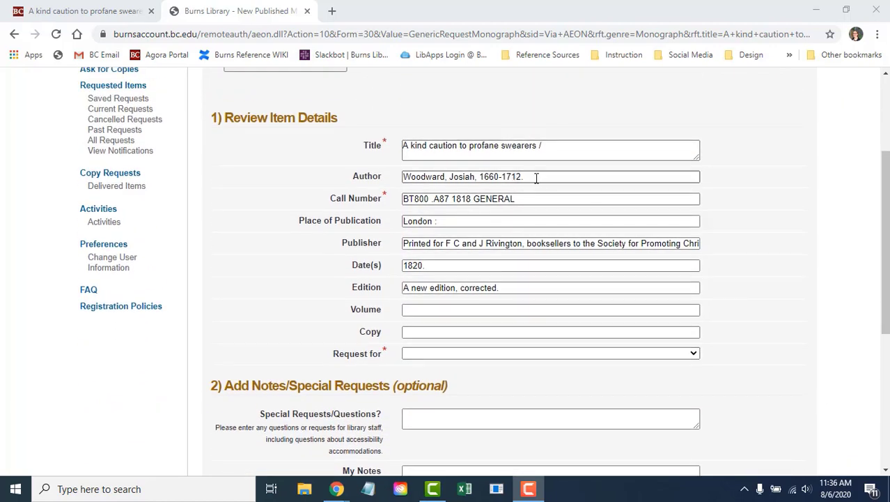
{"action": "left_click", "coordinate": [532, 196]}
{"action": "left_click", "coordinate": [496, 221]}
{"action": "left_click", "coordinate": [462, 243]}
{"action": "left_click", "coordinate": [433, 266]}
{"action": "left_click", "coordinate": [445, 310]}
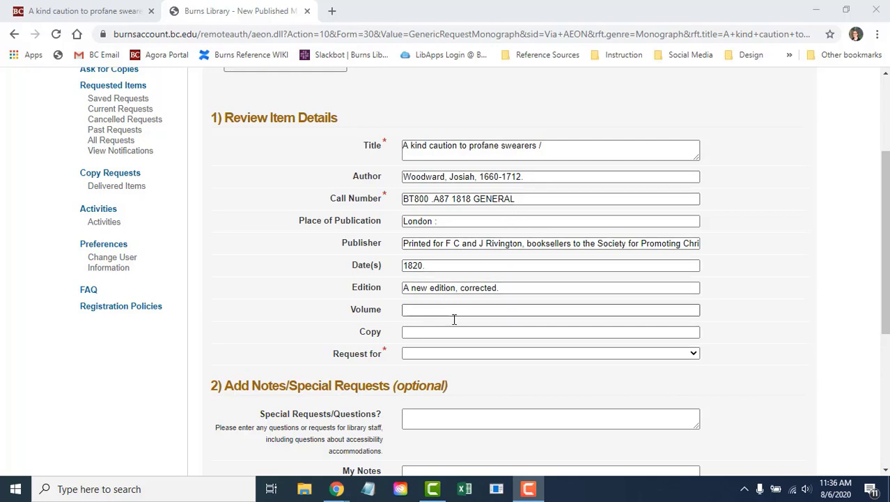
{"action": "left_click", "coordinate": [543, 386]}
{"action": "scroll", "coordinate": [543, 387], "scroll_direction": "down", "scroll_amount": 3}
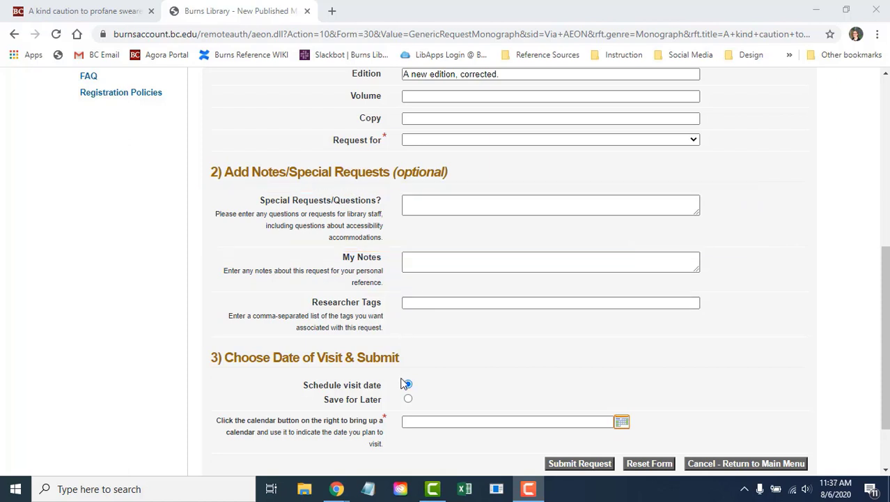
Choose August 21, 2020 as the date of the scheduled visit
{"action": "left_click", "coordinate": [622, 420]}
{"action": "scroll", "coordinate": [596, 403], "scroll_direction": "down", "scroll_amount": 3}
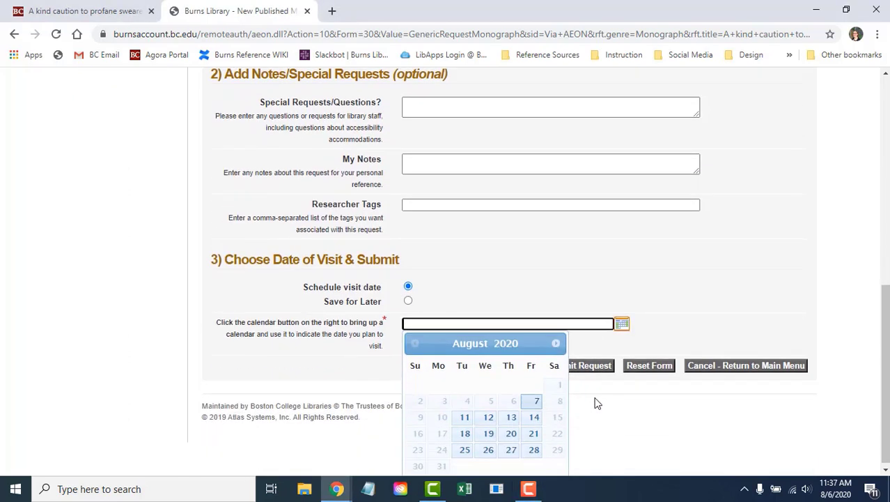
{"action": "left_click", "coordinate": [534, 436]}
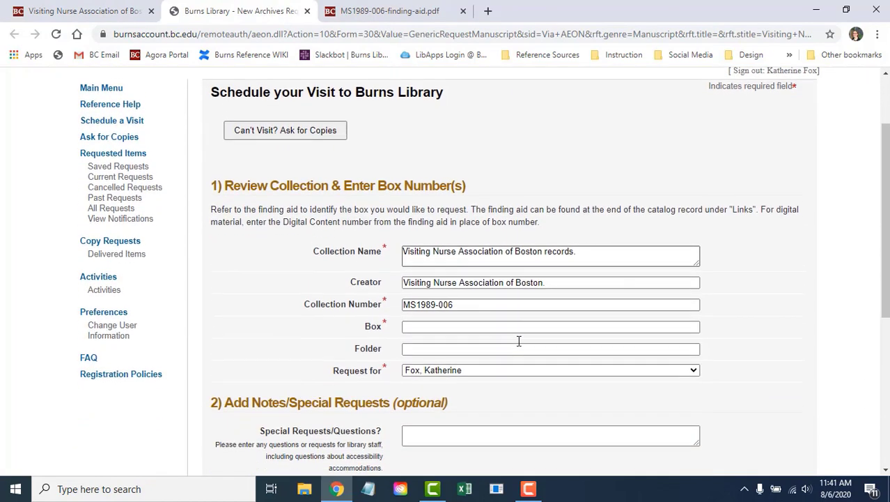
Set the box number to 1 in the visit request for the Visiting Nurse Association of Boston records
{"action": "left_click", "coordinate": [426, 295]}
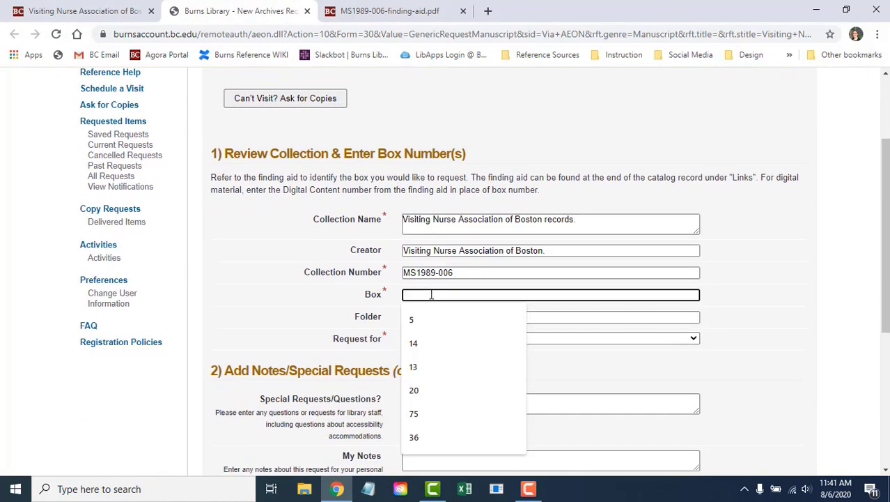
{"action": "type", "text": "1"}
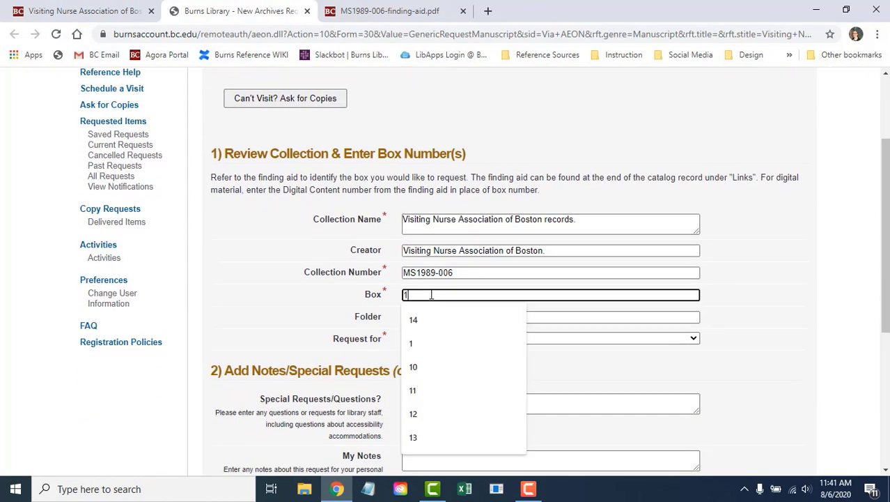
{"action": "key", "text": "Escape"}
{"action": "left_click", "coordinate": [331, 342]}
{"action": "scroll", "coordinate": [411, 394], "scroll_direction": "down", "scroll_amount": 1}
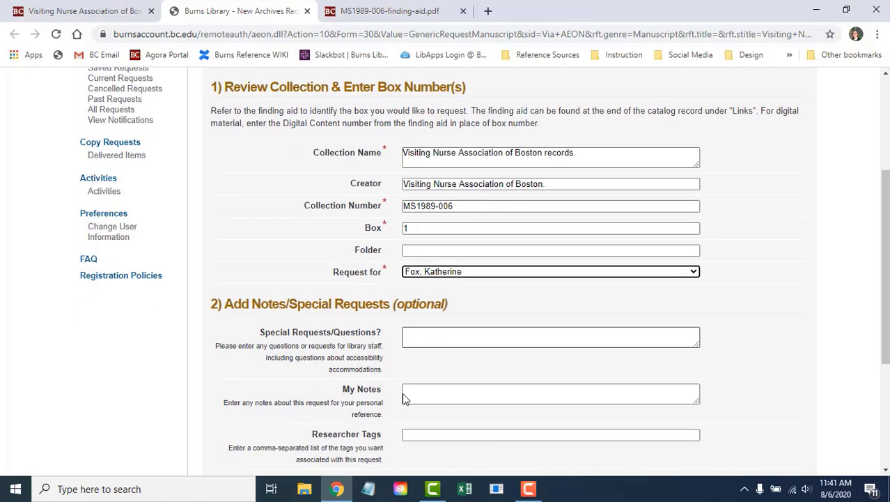
Add the personal note "photographs" to the archives visit request
{"action": "left_click", "coordinate": [415, 394]}
{"action": "type", "text": "photographs"}
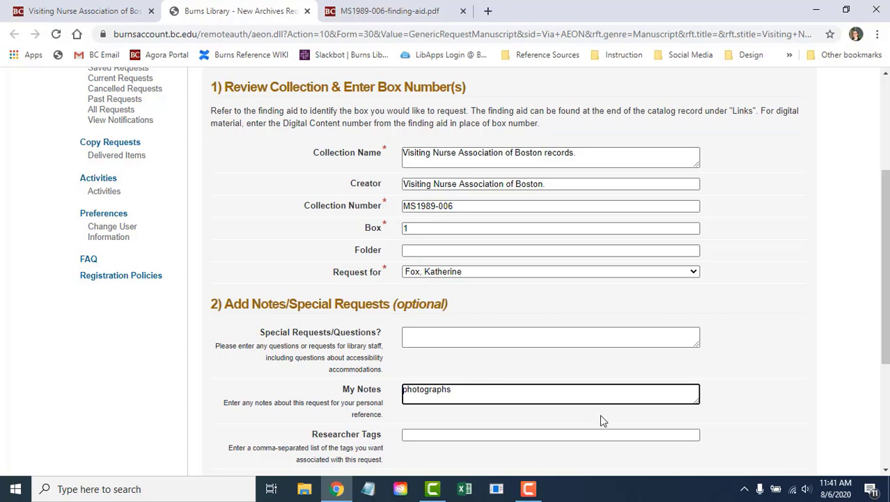
{"action": "scroll", "coordinate": [600, 418], "scroll_direction": "down", "scroll_amount": 1}
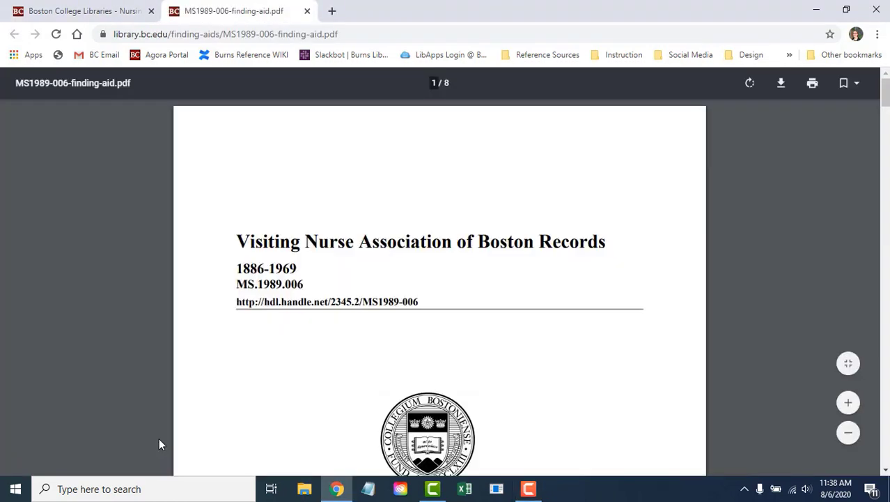
Open the catalog record of the Visiting Nurse Association of Boston records and look through it for the finding aid
{"action": "left_click", "coordinate": [284, 369]}
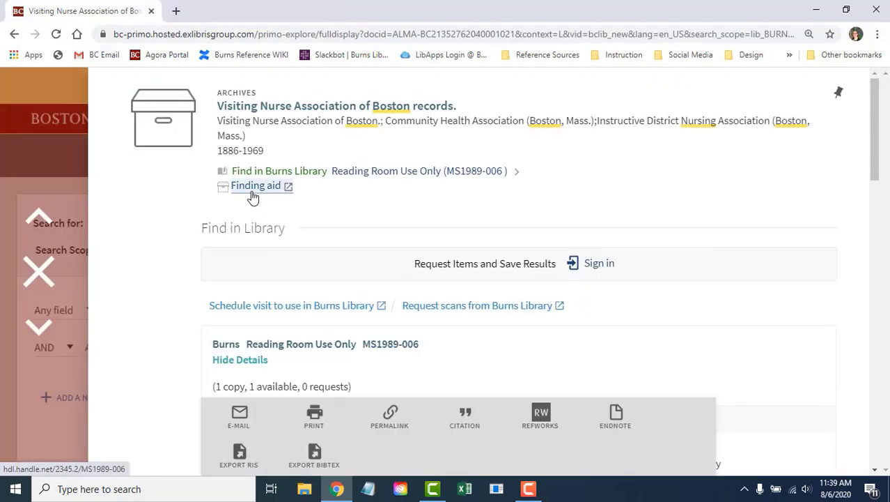
{"action": "scroll", "coordinate": [276, 296], "scroll_direction": "down", "scroll_amount": 4}
{"action": "scroll", "coordinate": [277, 296], "scroll_direction": "down", "scroll_amount": 10}
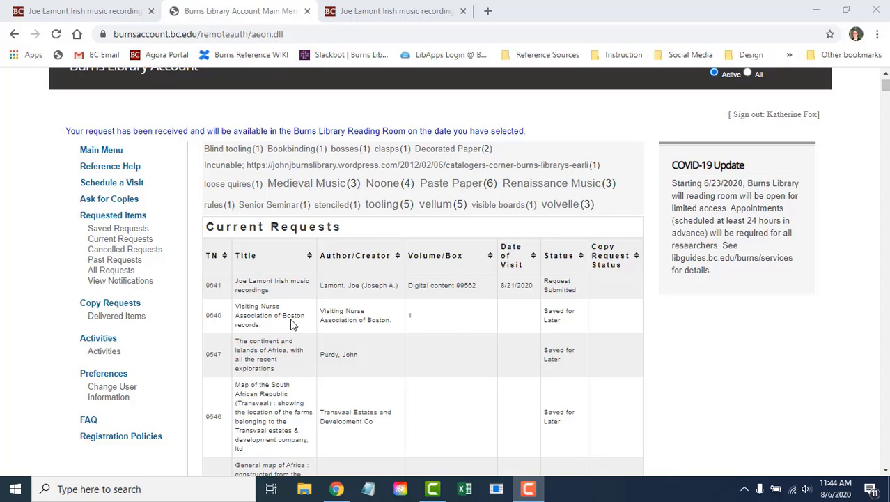
Clone the saved request for the Visiting Nurse Association of Boston records and set the clone's box number to 2
{"action": "left_click", "coordinate": [214, 315]}
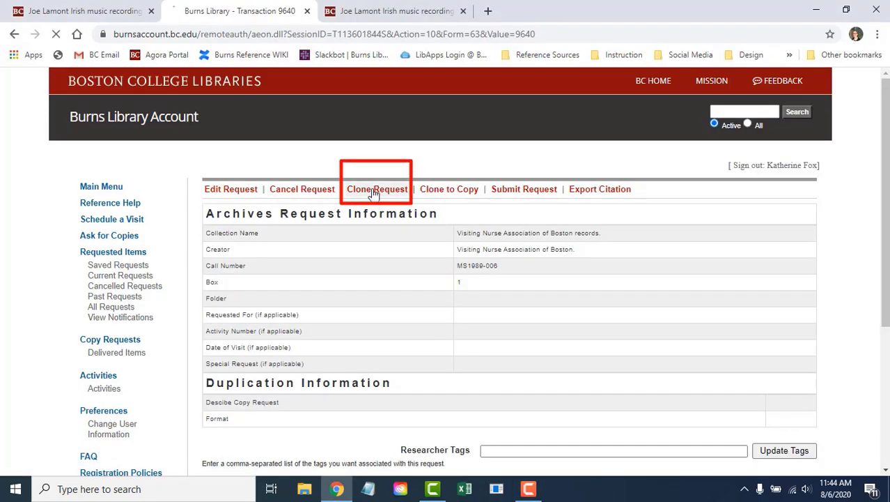
{"action": "scroll", "coordinate": [477, 299], "scroll_direction": "down", "scroll_amount": 2}
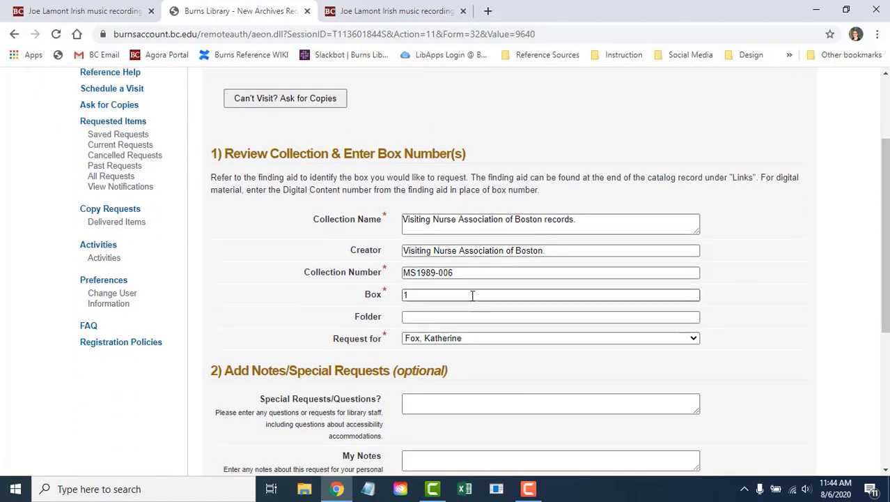
{"action": "double_click", "coordinate": [405, 294]}
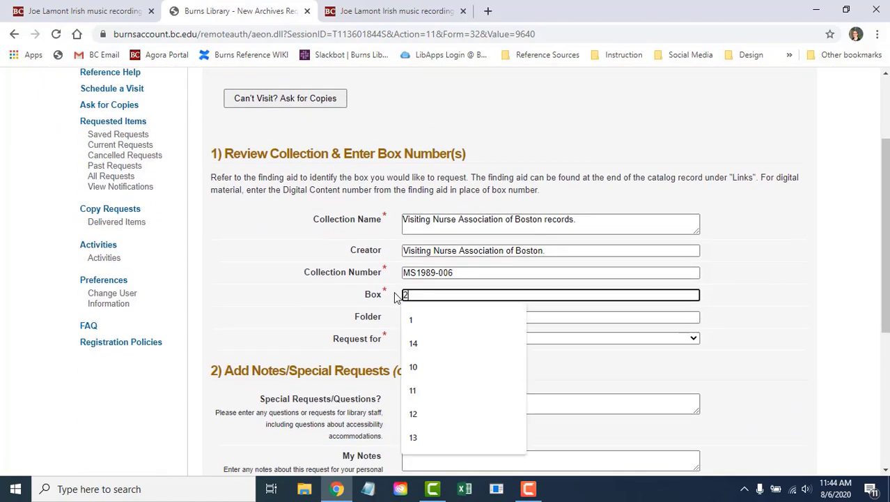
{"action": "left_click", "coordinate": [811, 384]}
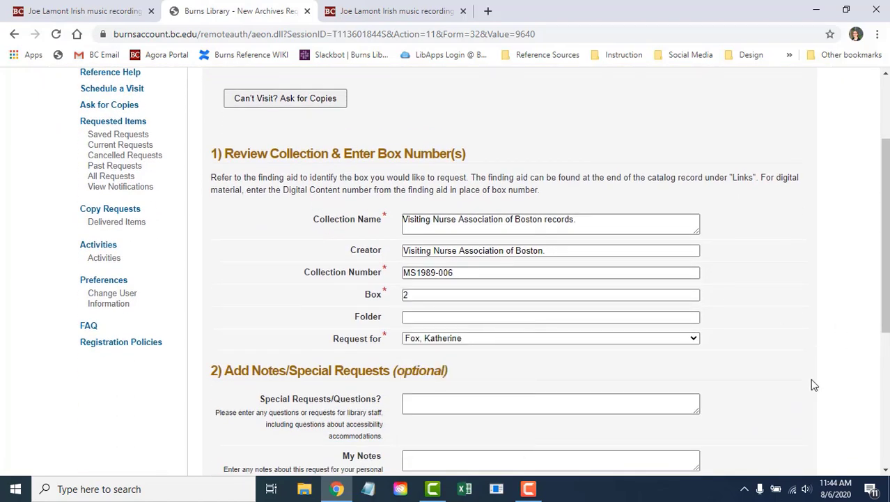
{"action": "scroll", "coordinate": [814, 385], "scroll_direction": "down", "scroll_amount": 3}
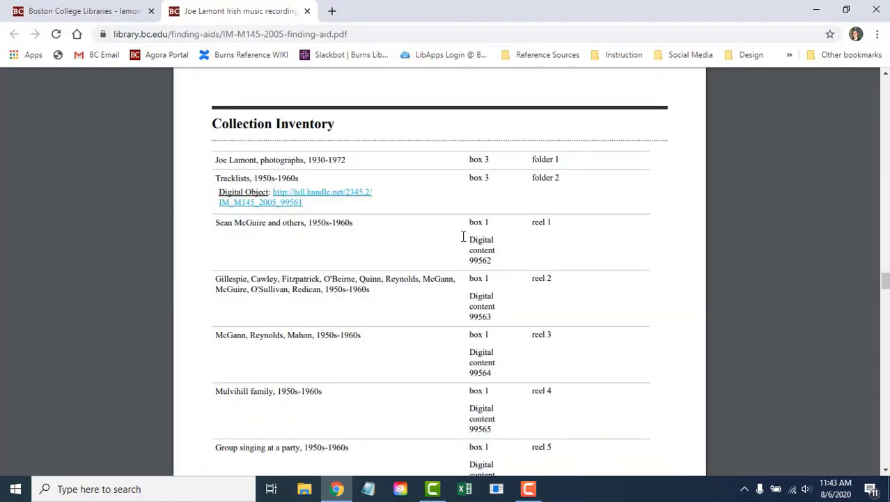
Copy "Digital content 99562" from the Irish music recordings finding aid and open a visit request for that collection
{"action": "left_click_drag", "start_coordinate": [494, 262], "coordinate": [467, 244]}
{"action": "key", "text": "ctrl+c"}
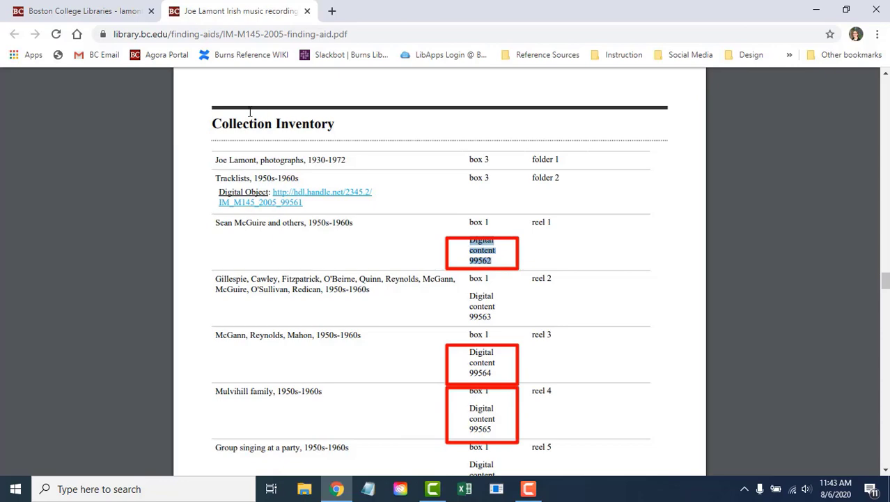
{"action": "left_click", "coordinate": [84, 12]}
{"action": "left_click", "coordinate": [294, 298]}
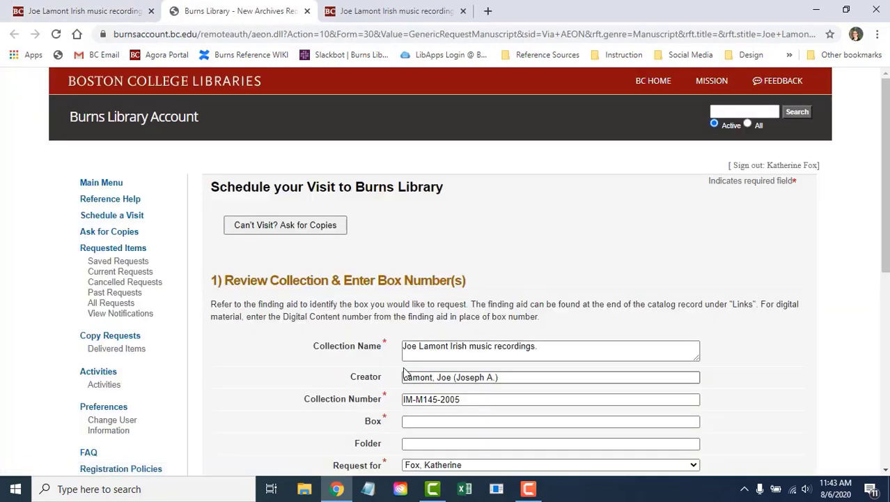
Enter the copied "Digital content 99562" as the box number in the Irish music recordings visit request
{"action": "scroll", "coordinate": [406, 373], "scroll_direction": "down", "scroll_amount": 2}
{"action": "left_click", "coordinate": [406, 289]}
{"action": "key", "text": "ctrl+v"}
Schedule the Irish music recordings visit for 08/21/2020 and submit the request
{"action": "scroll", "coordinate": [453, 380], "scroll_direction": "down", "scroll_amount": 1}
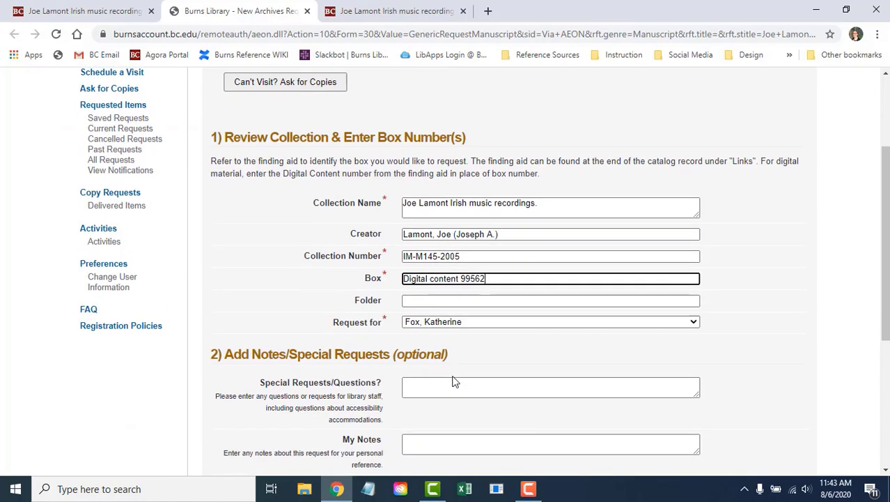
{"action": "scroll", "coordinate": [453, 380], "scroll_direction": "down", "scroll_amount": 3}
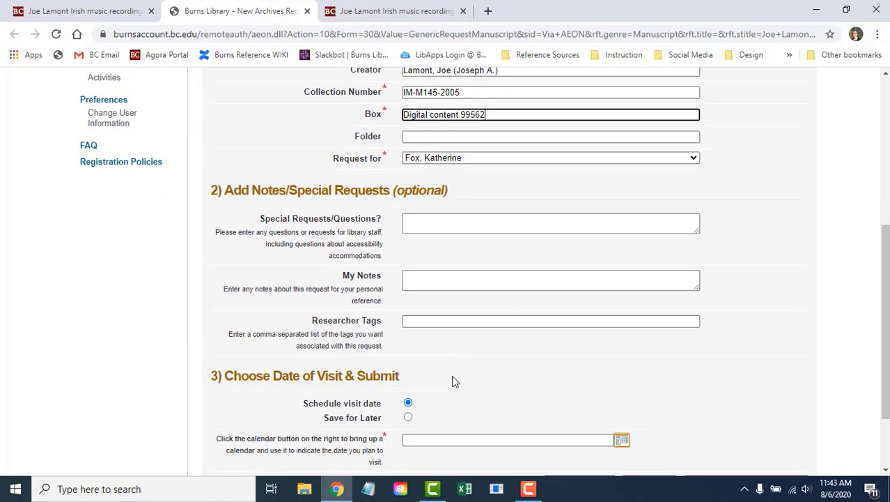
{"action": "scroll", "coordinate": [452, 380], "scroll_direction": "down", "scroll_amount": 2}
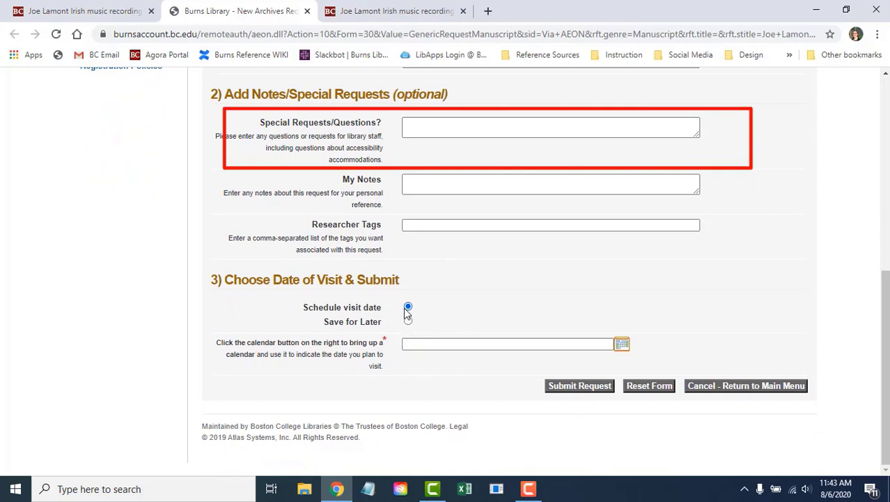
{"action": "left_click", "coordinate": [621, 348]}
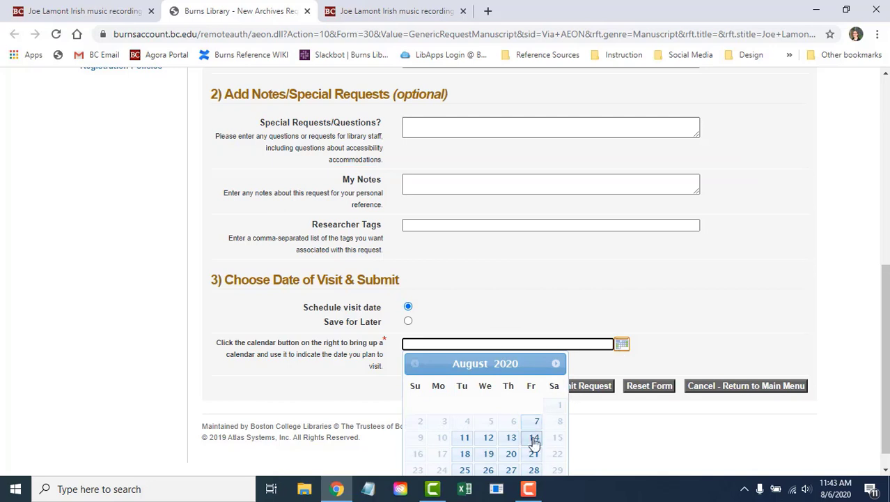
{"action": "left_click", "coordinate": [532, 454]}
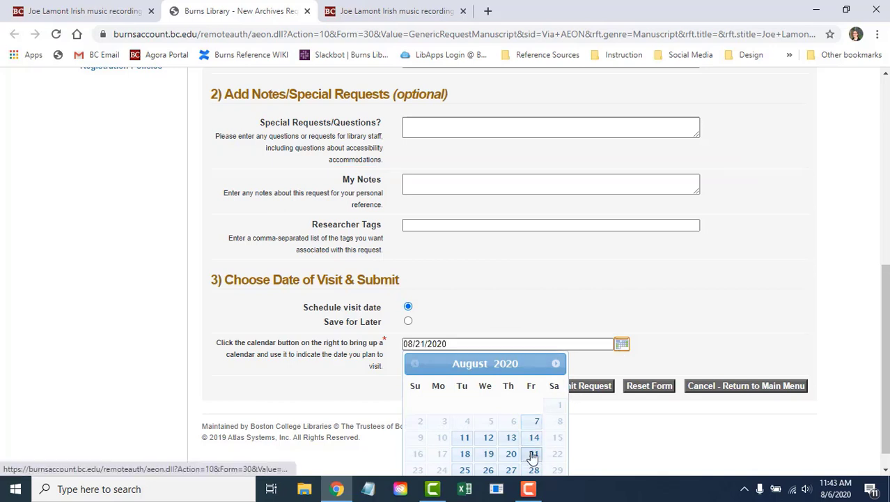
{"action": "left_click", "coordinate": [577, 387]}
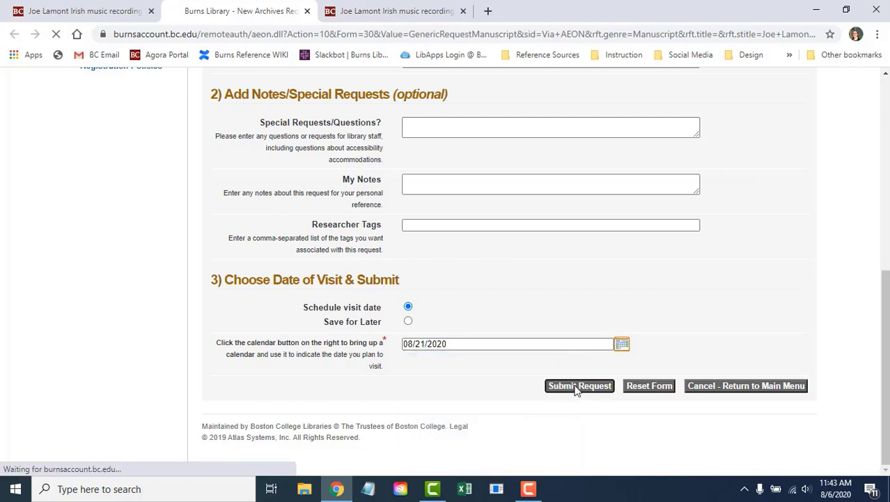